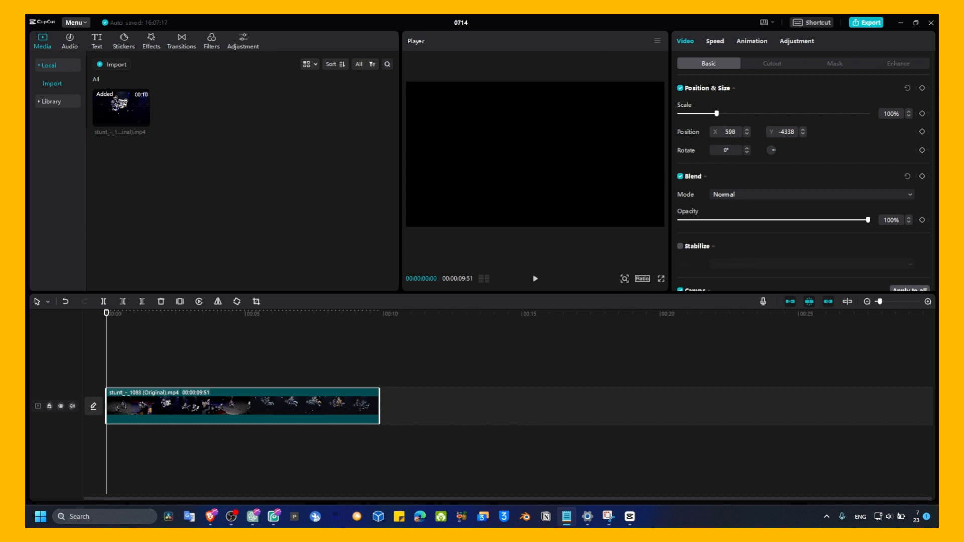
Add a default text clip above the video starting at about 00:00:02:44 and change its text to "you are awesome"
left_click(113, 50)
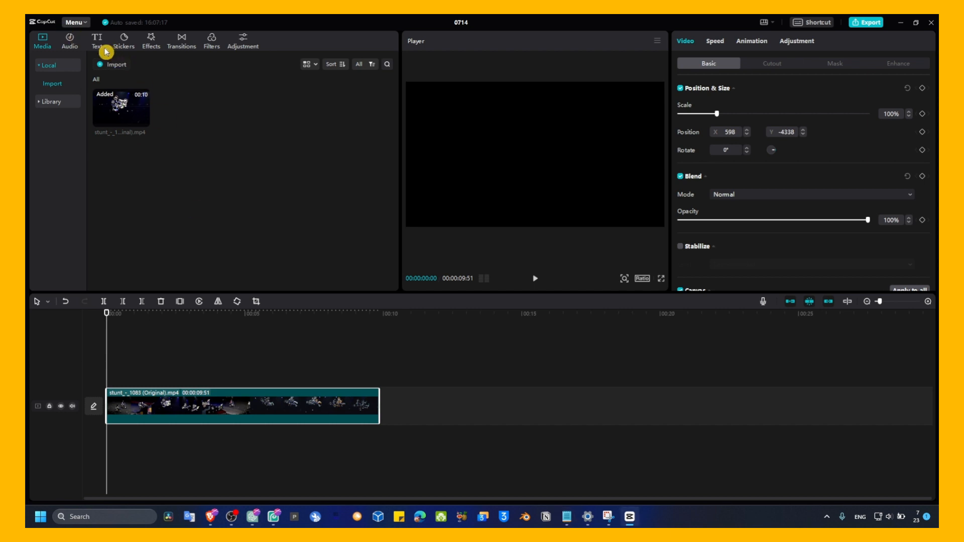
left_click(98, 44)
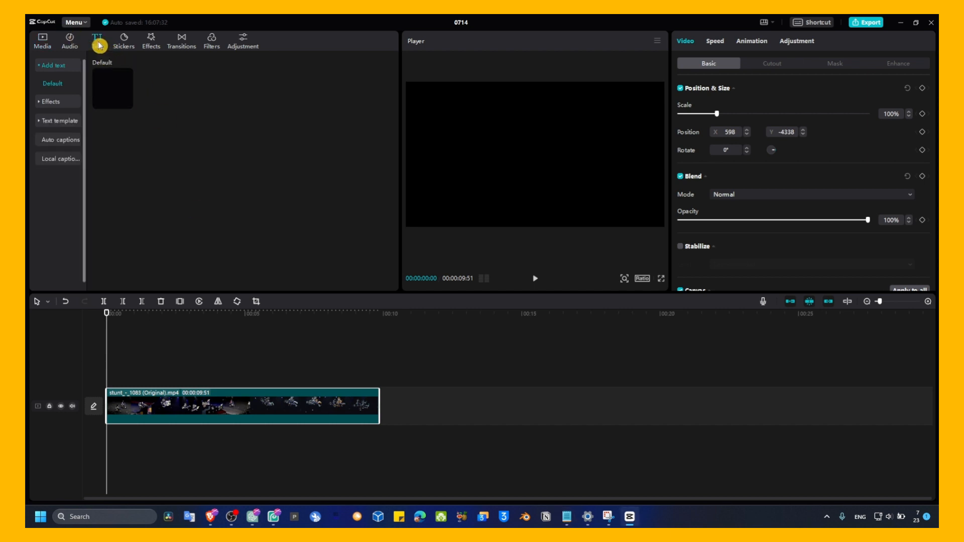
left_click(127, 103)
left_click_drag(140, 360, 286, 362)
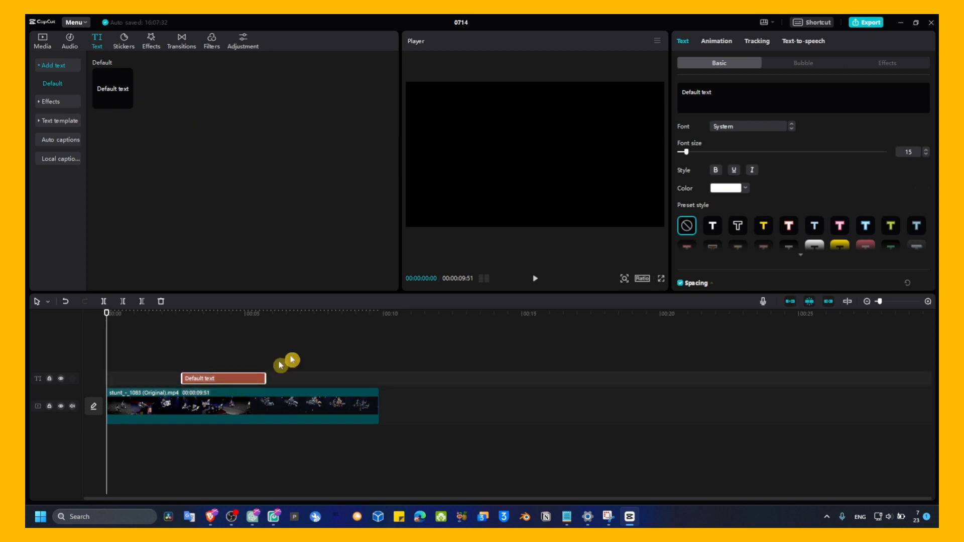
left_click(717, 94)
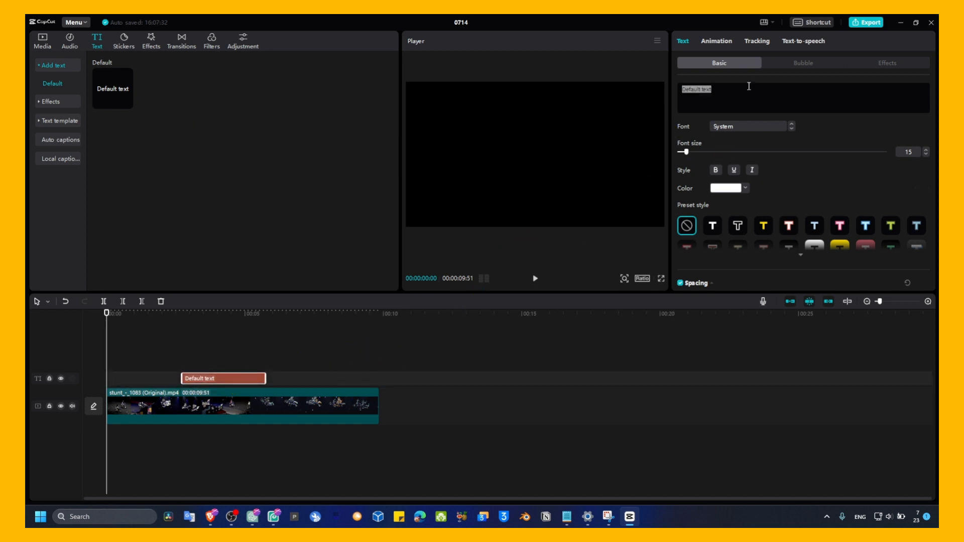
type("how")
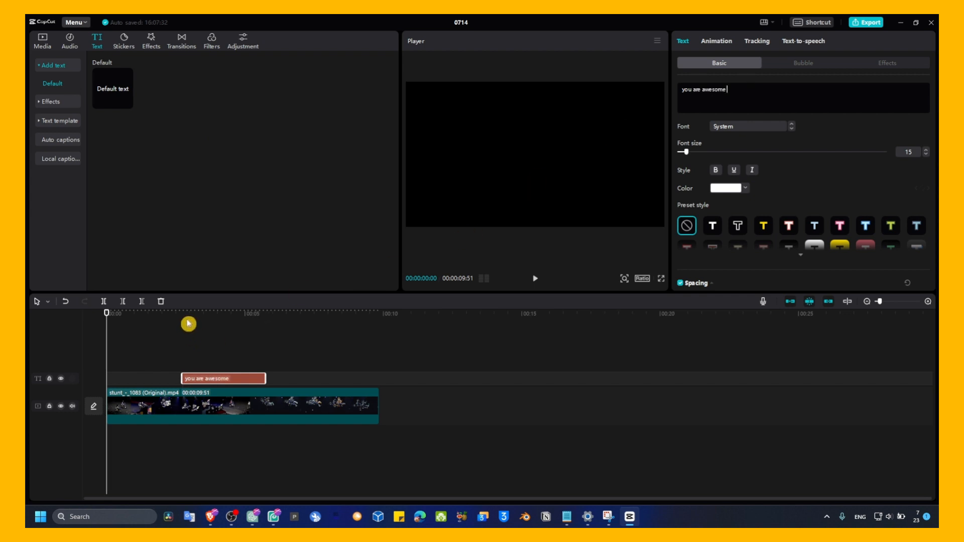
Add an opacity keyframe at the very start of the "you are awesome" text clip
left_click_drag(201, 318, 184, 318)
left_click(211, 379)
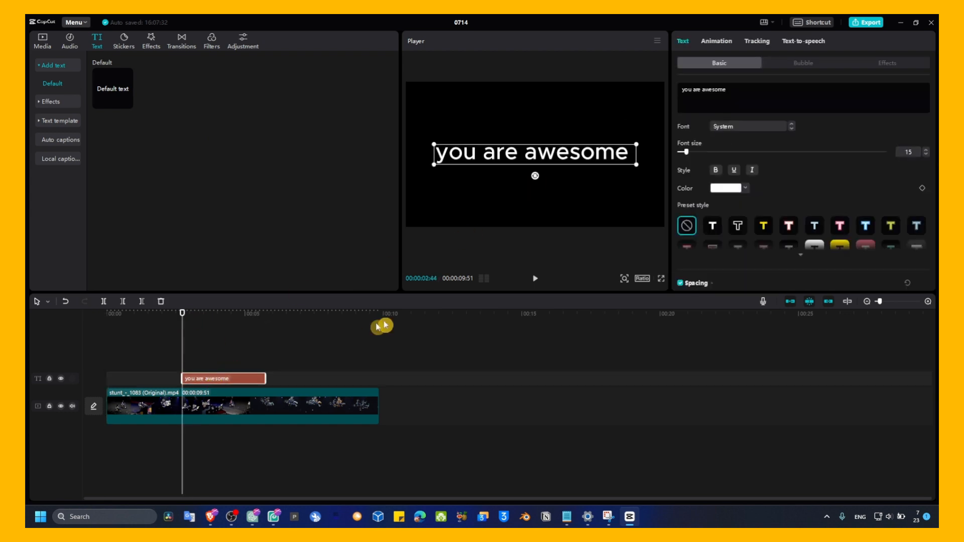
scroll(753, 219, "down", 5)
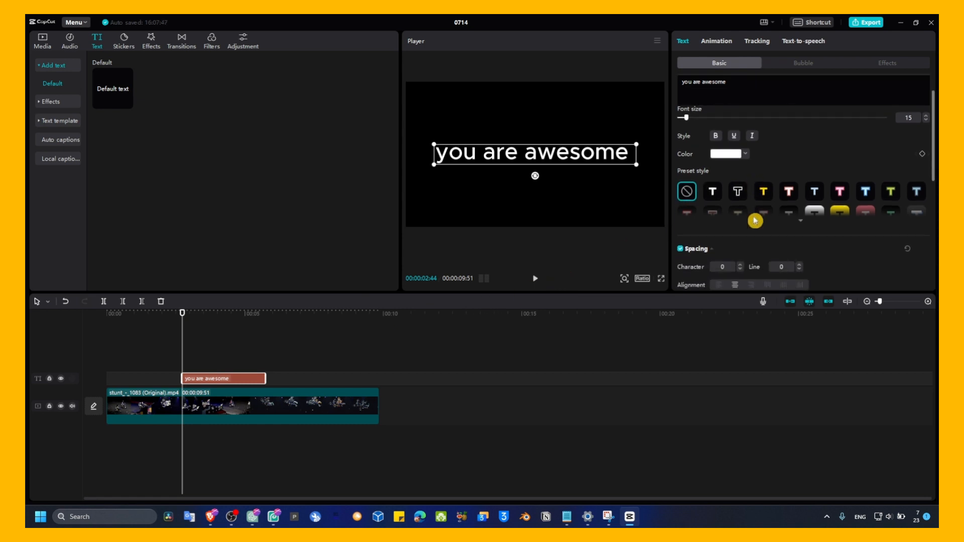
scroll(753, 219, "down", 2)
scroll(746, 218, "up", 4)
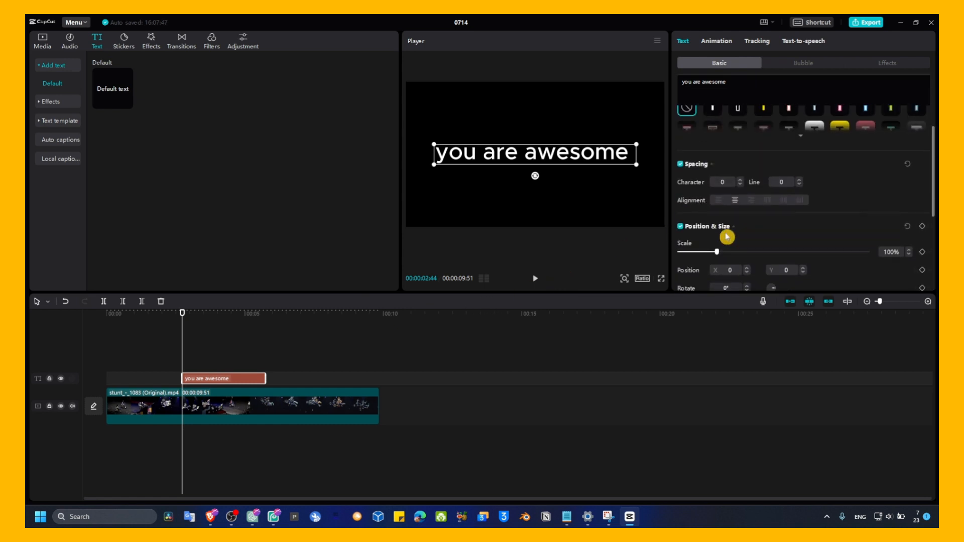
scroll(725, 236, "down", 1)
scroll(715, 233, "down", 1)
left_click(922, 275)
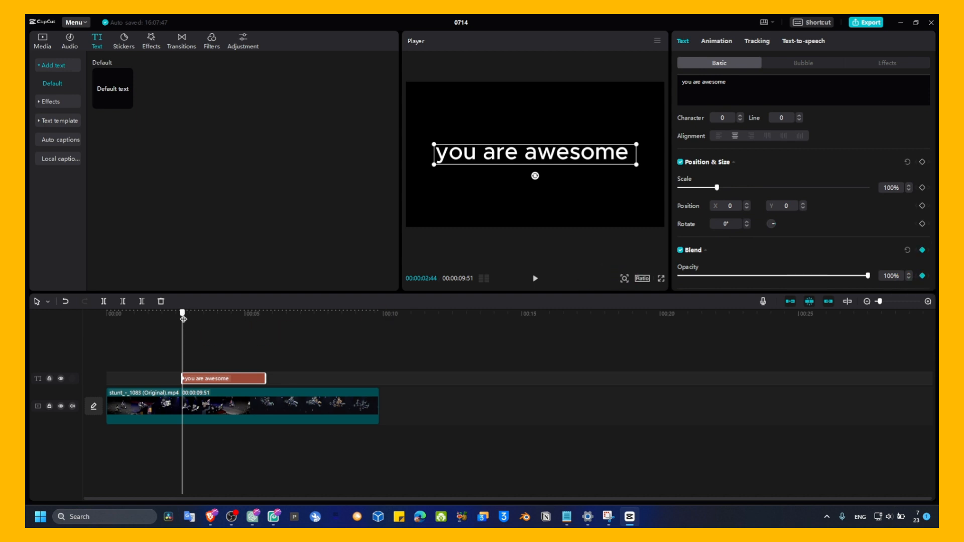
Add a second text opacity keyframe at about 00:00:03:21, set the first keyframe's opacity to 0%, and preview the fade-in
left_click_drag(183, 319, 200, 320)
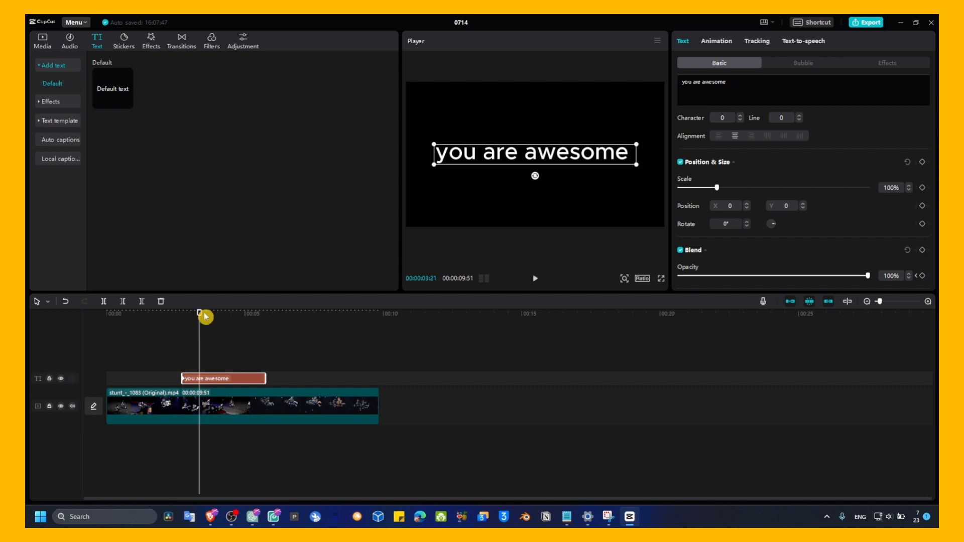
left_click(922, 276)
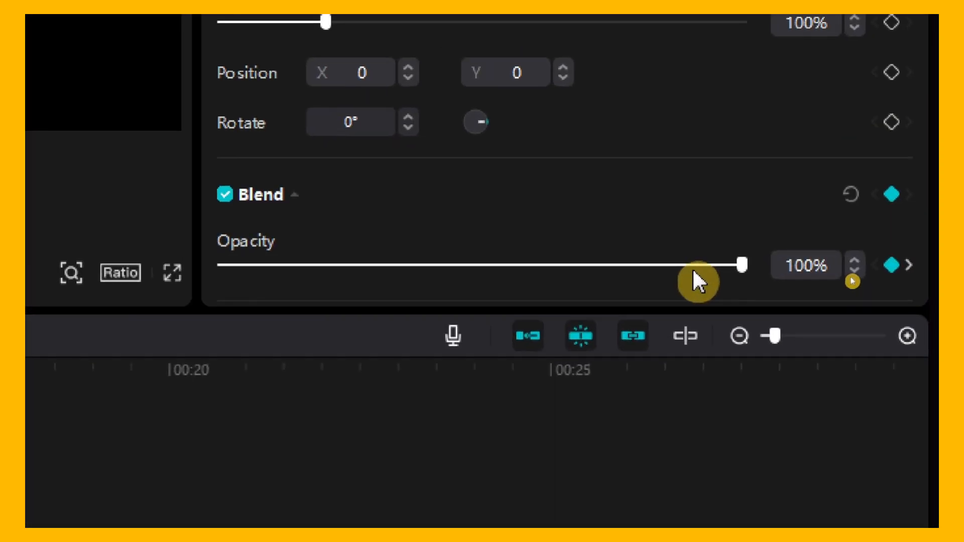
left_click_drag(694, 270, 213, 266)
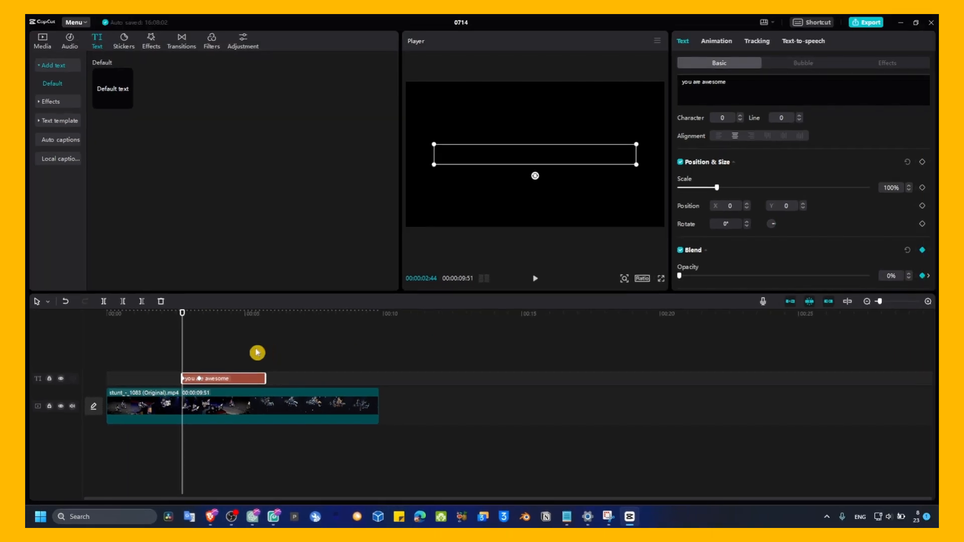
key("space")
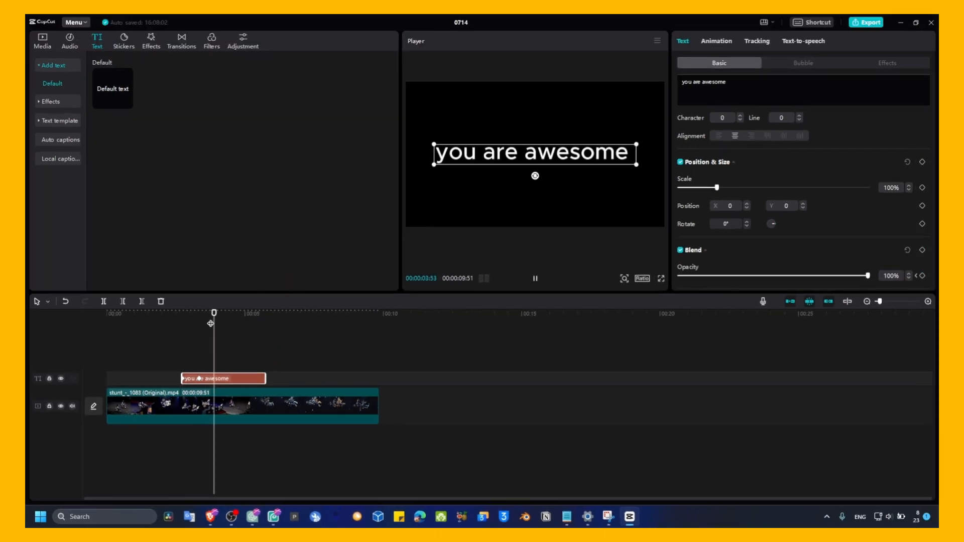
left_click(214, 321)
Add an opacity keyframe to the text clip at about 00:00:05:07, shortly before its end
left_click_drag(239, 318, 248, 319)
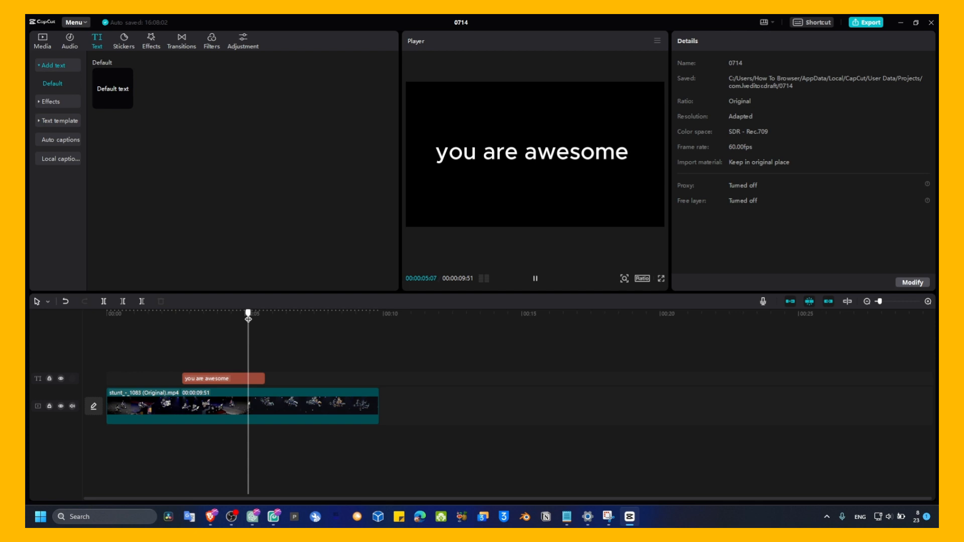
left_click(250, 379)
left_click(921, 277)
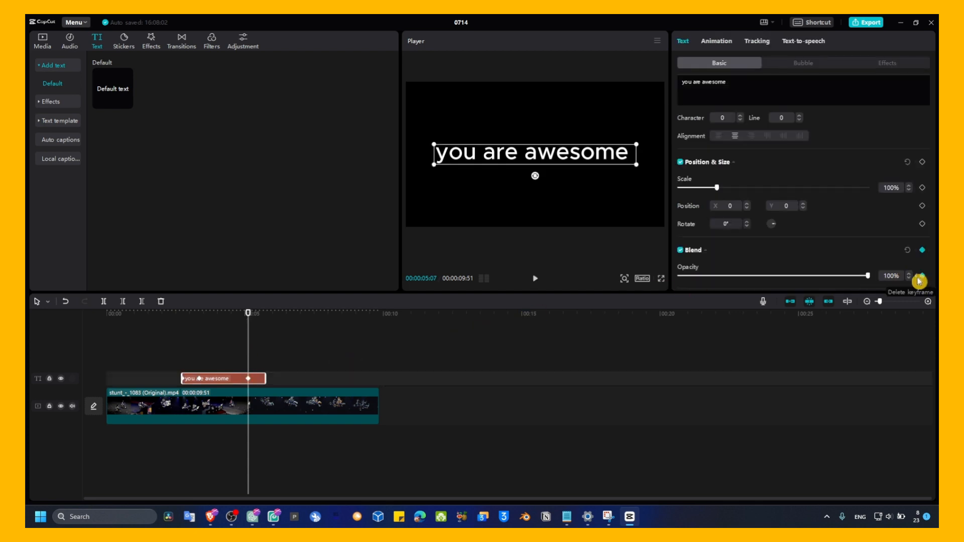
Add an opacity keyframe at the text clip's end, set its opacity to 0%, and play back the text fades
left_click_drag(249, 314, 265, 313)
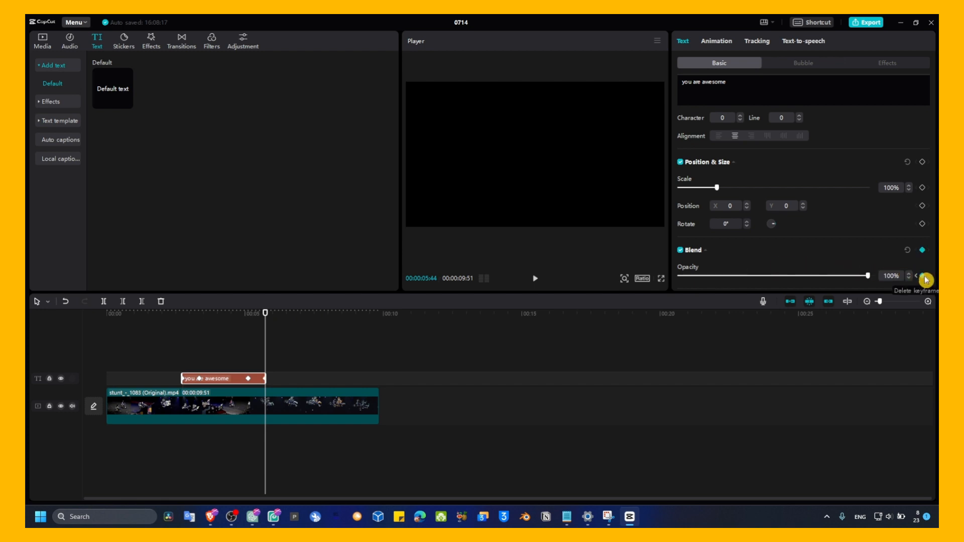
key("super")
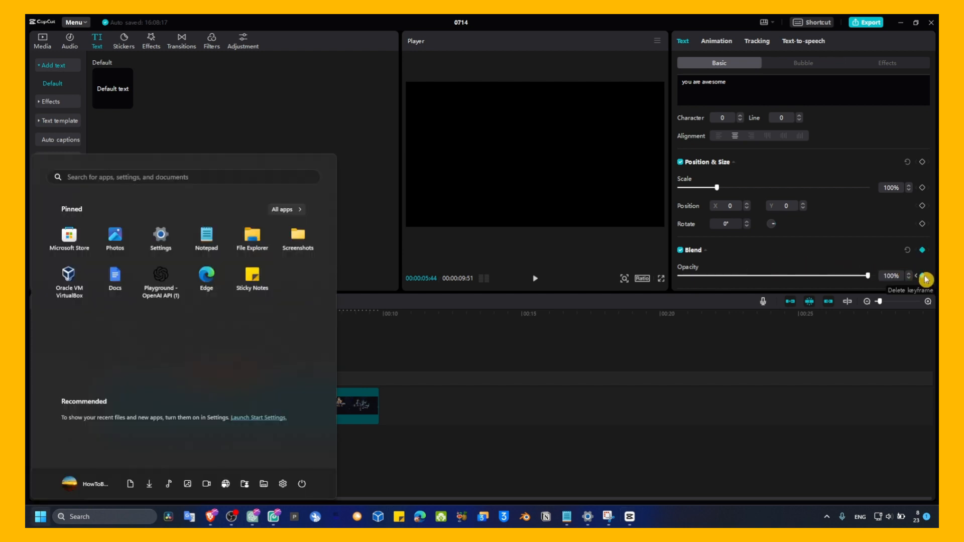
key("super")
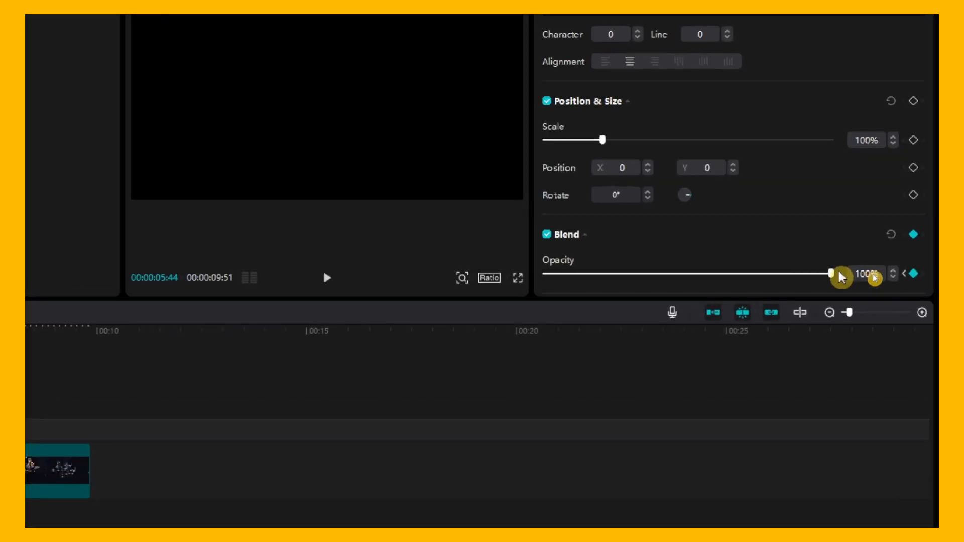
left_click_drag(867, 275, 615, 276)
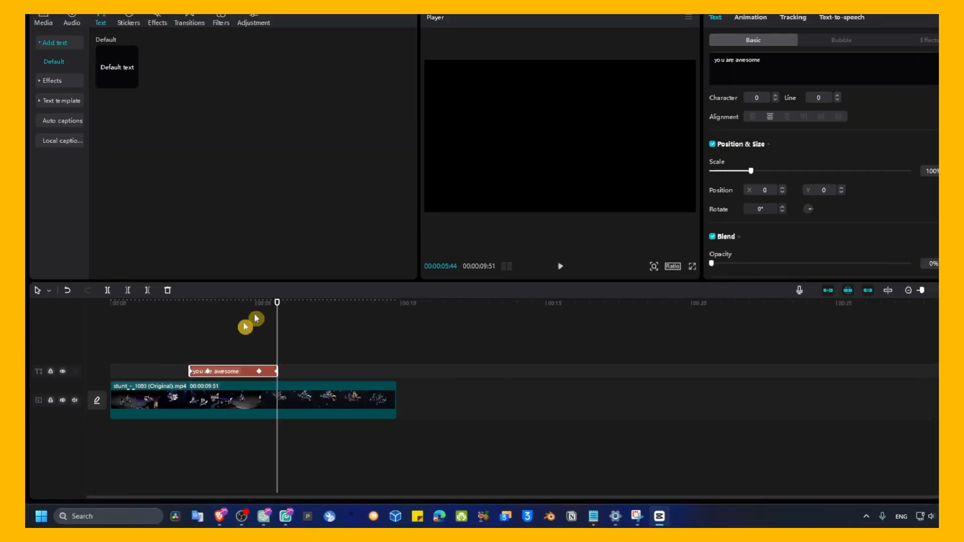
left_click_drag(264, 320, 181, 326)
key("space")
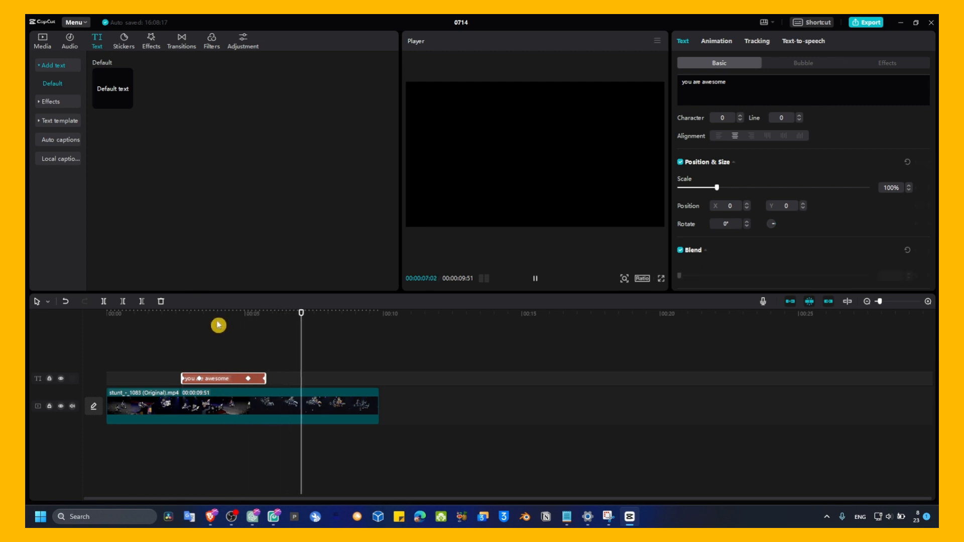
Add an opacity keyframe at the start of the stunt video clip and preview the clip
left_click_drag(218, 315, 91, 331)
left_click(139, 400)
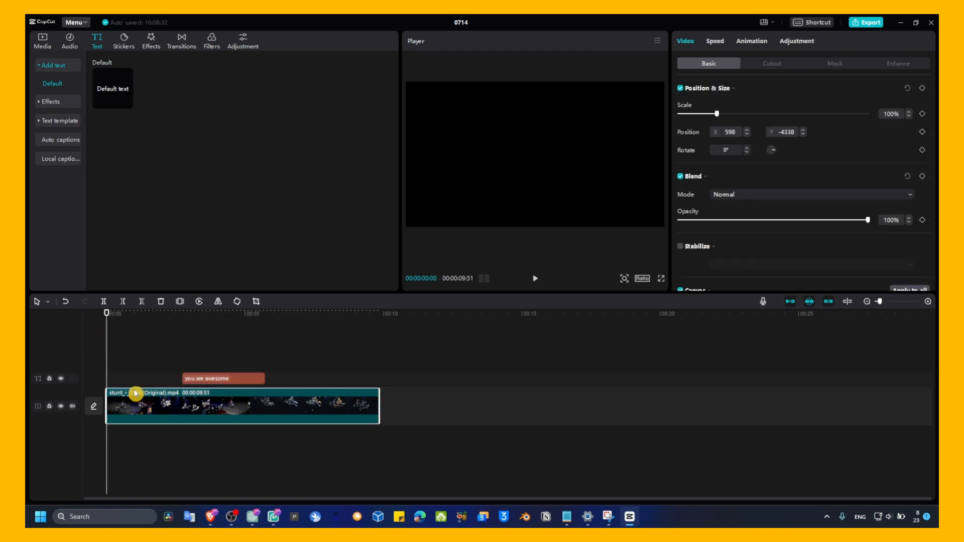
left_click(924, 224)
key("space")
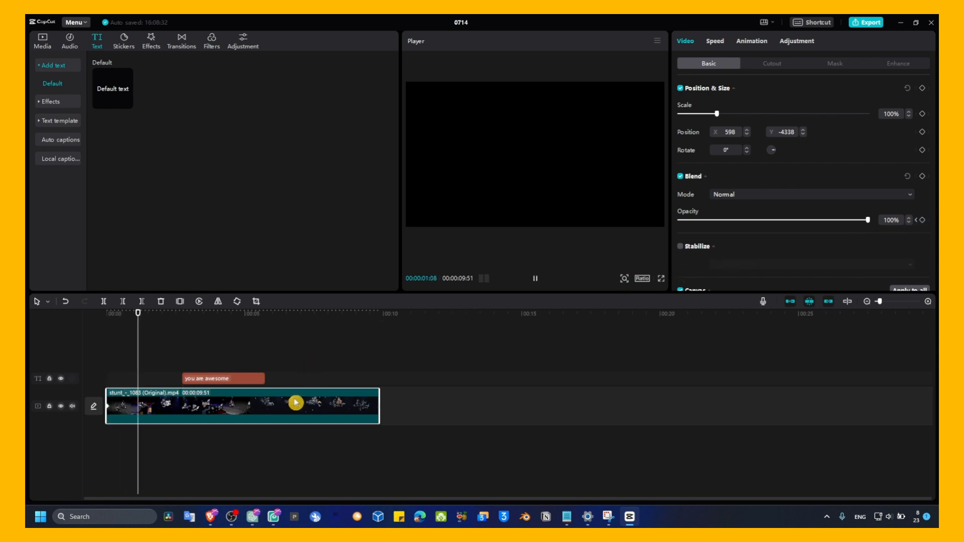
key("space")
scroll(697, 237, "down", 3)
scroll(728, 138, "up", 2)
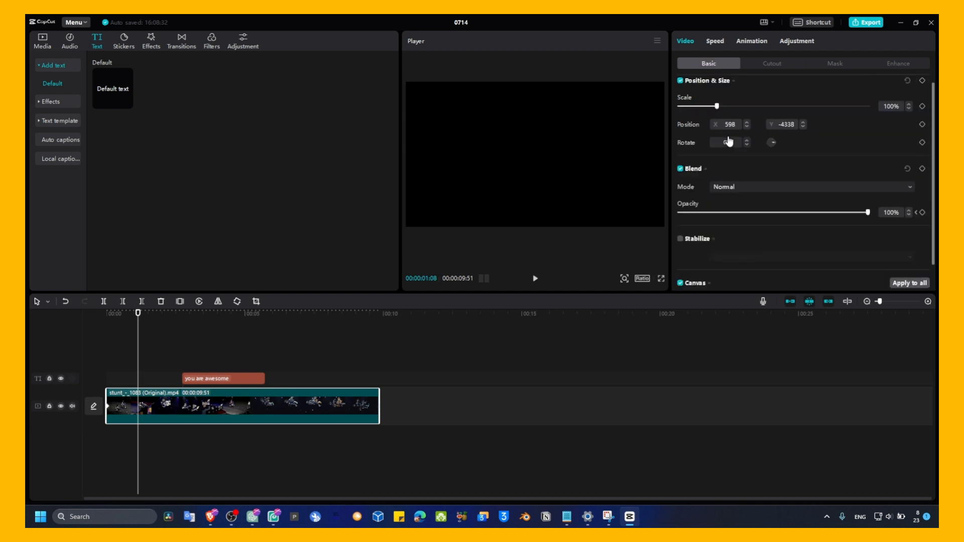
scroll(728, 141, "up", 1)
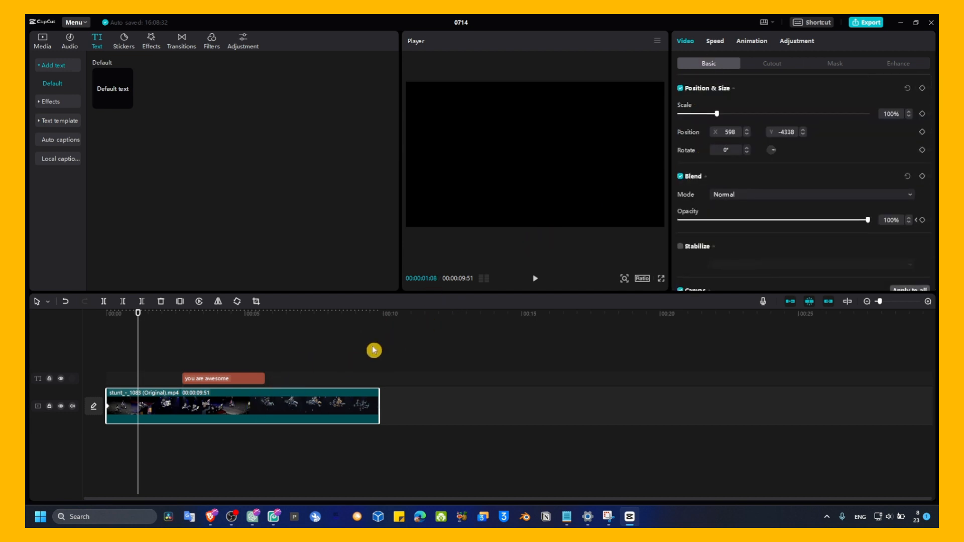
Clear the video and text clips from the timeline and place the imported stunt video at its start again
key("Delete")
left_click(51, 45)
left_click_drag(161, 129, 143, 391)
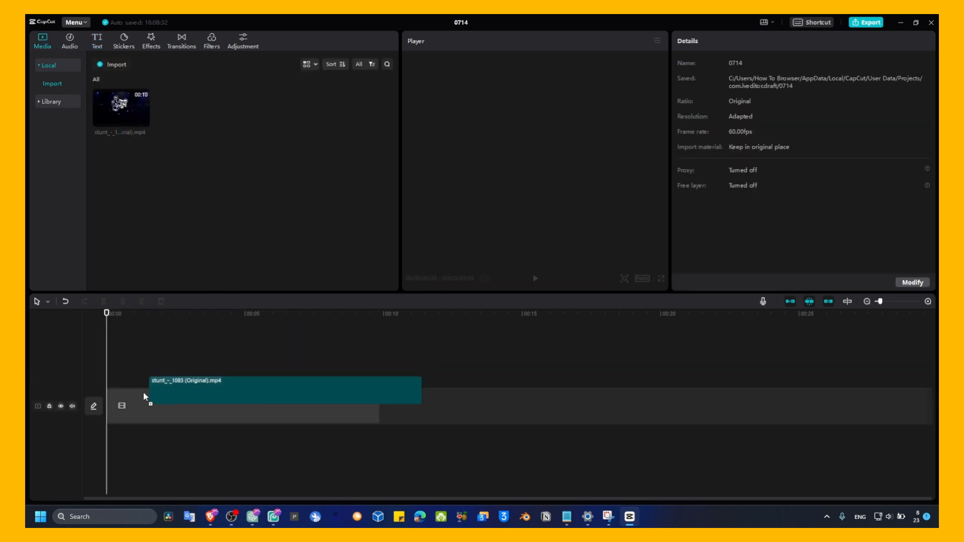
left_click_drag(129, 312, 47, 345)
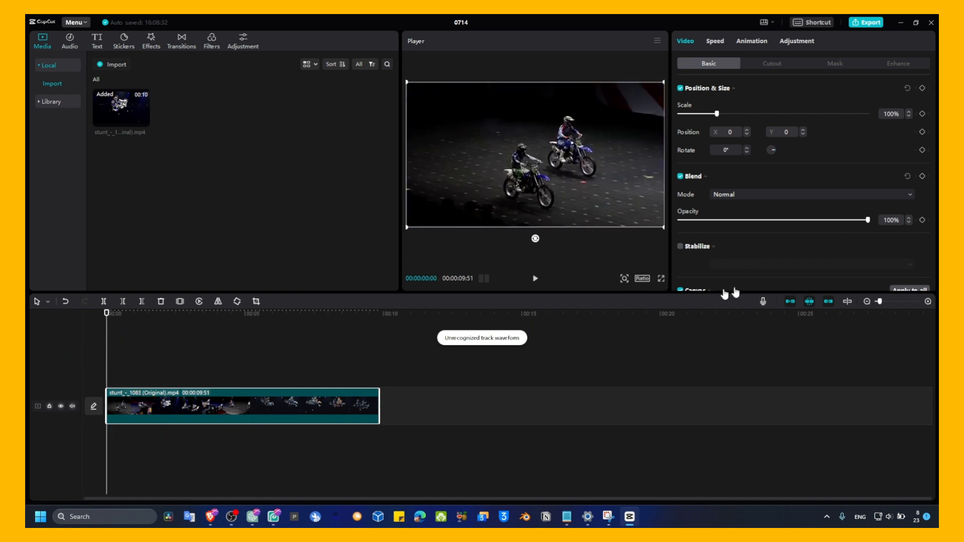
Keyframe the video's opacity from 0% at the start to 100% at about 00:00:00:53 and preview the fade-in
left_click(922, 220)
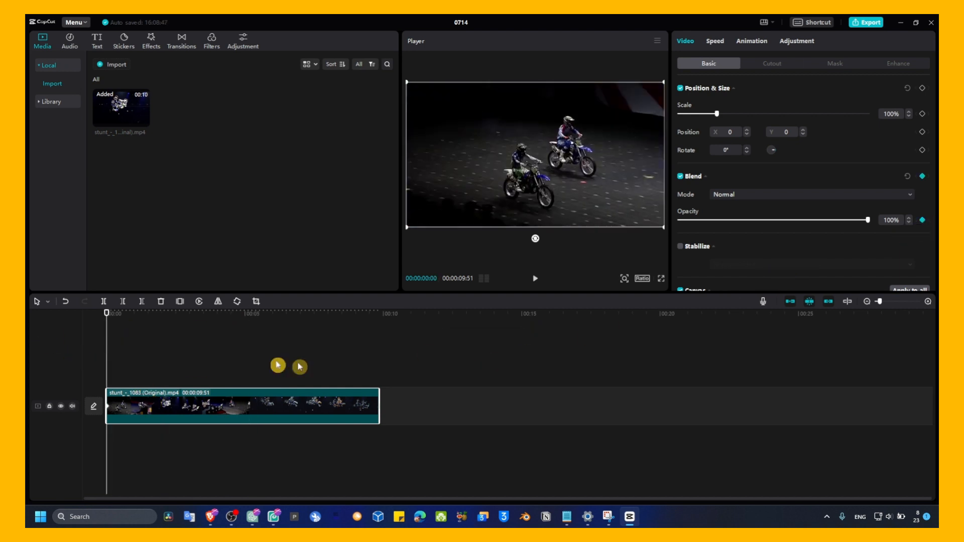
left_click_drag(106, 322, 131, 324)
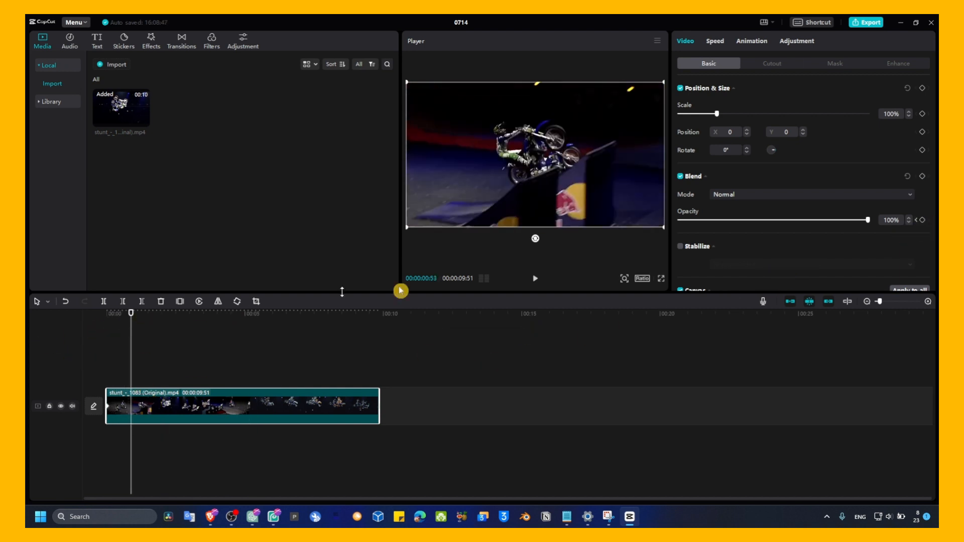
left_click(924, 221)
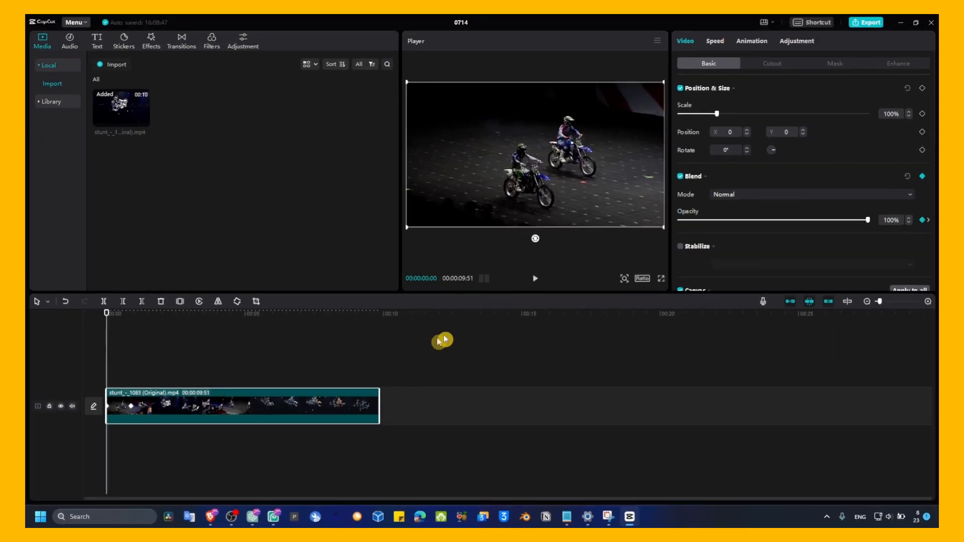
left_click_drag(832, 220, 592, 241)
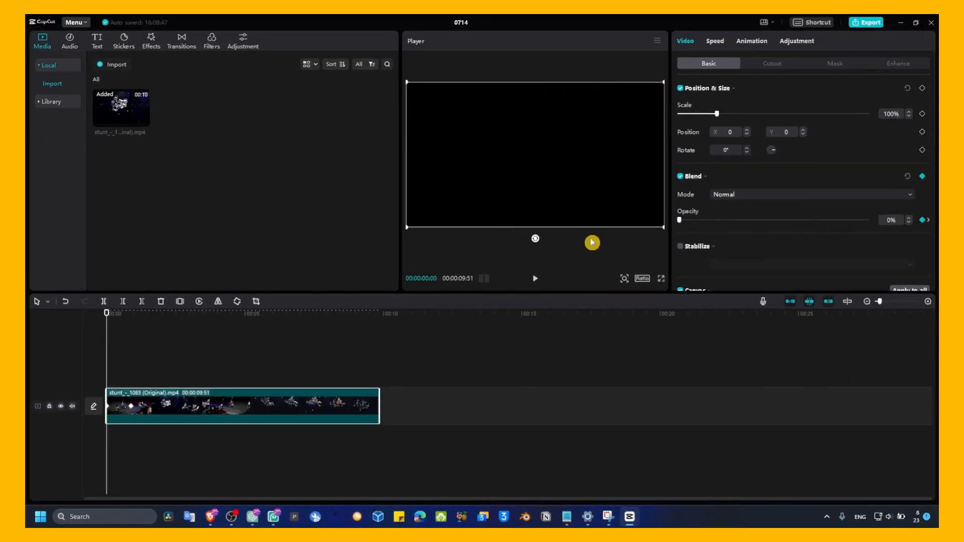
key("space")
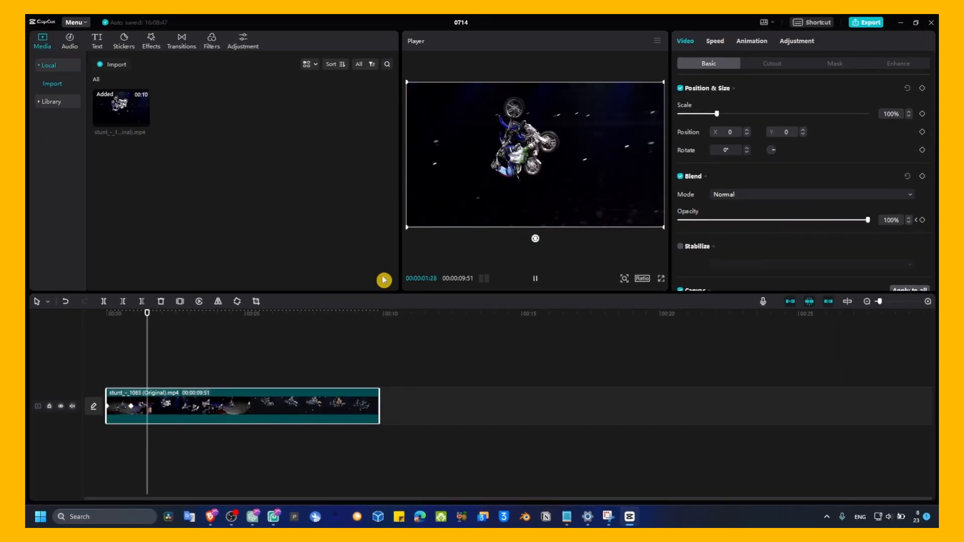
key("space")
Keyframe the video's opacity from 100% shortly before the end to 0% at the clip's end to fade it out
left_click_drag(347, 319, 377, 326)
left_click(388, 313)
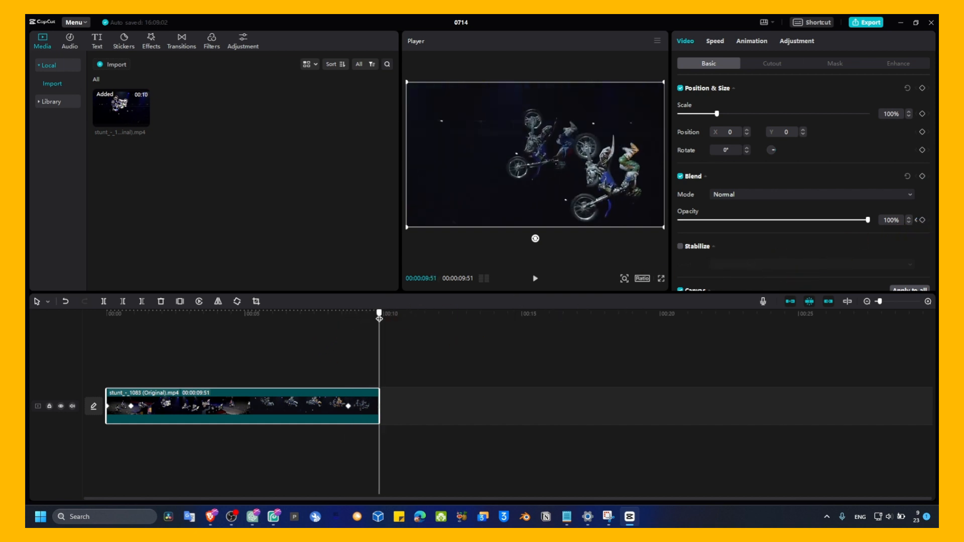
left_click_drag(868, 219, 439, 281)
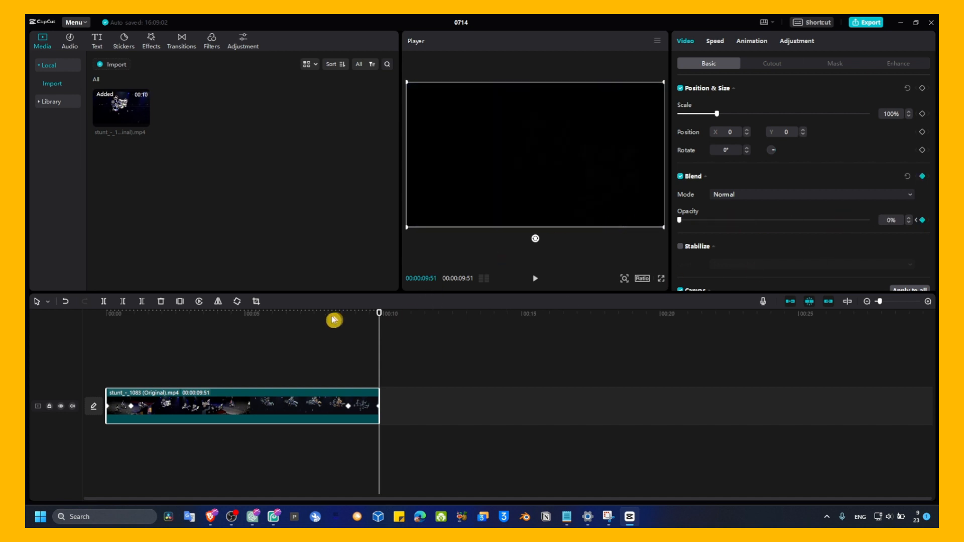
Play the video back from the start to review its opacity fade
left_click_drag(381, 321, 46, 324)
left_click_drag(323, 311, 107, 315)
key("space")
key("space")
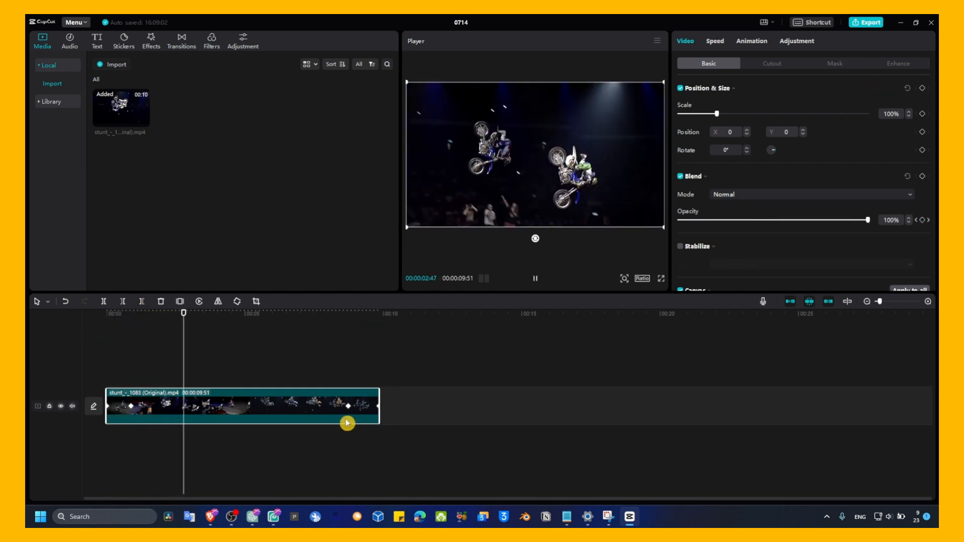
key("space")
Show the video clip's keyframe animation and move the fade-out's starting opacity keyframe earlier, to just past the 5-second mark
right_click(320, 411)
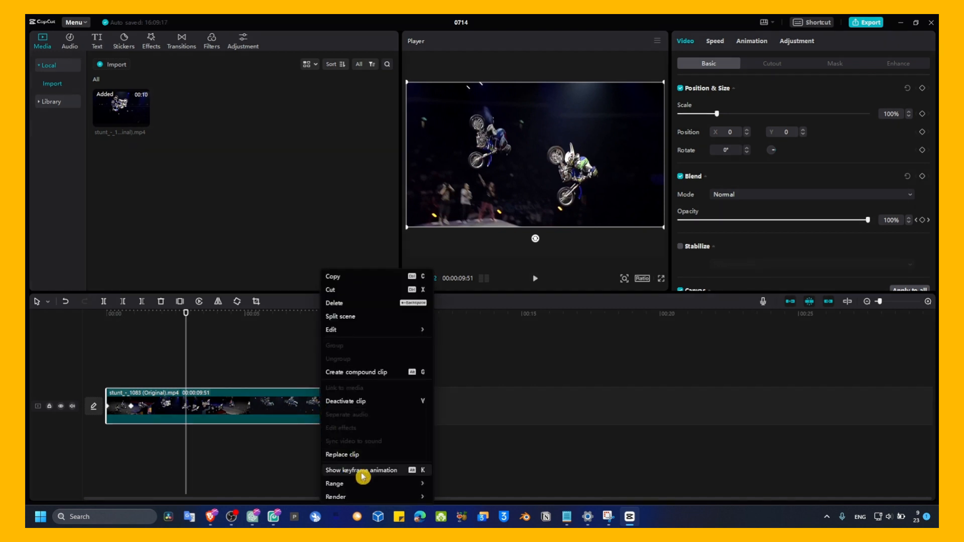
left_click(386, 471)
left_click_drag(349, 391, 263, 392)
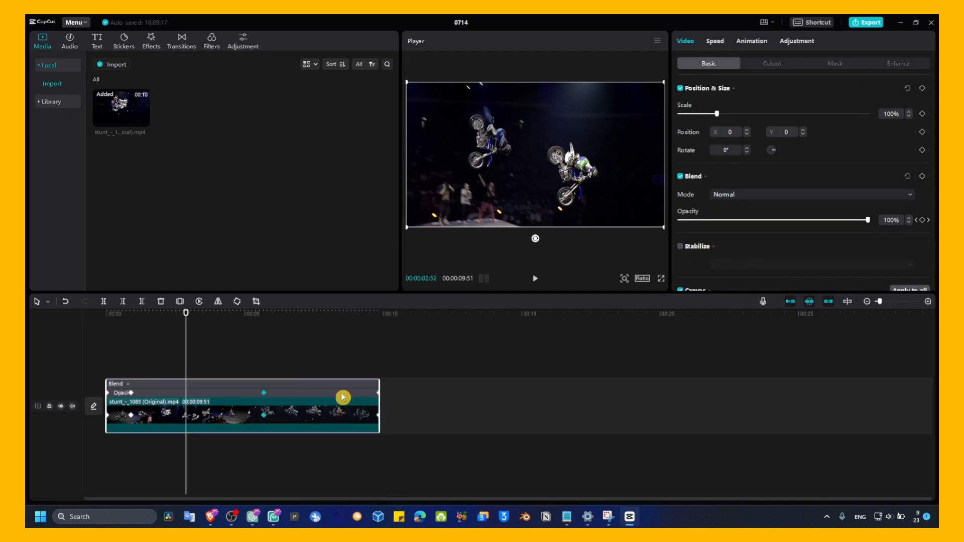
left_click_drag(381, 393, 421, 410)
key("ctrl+z")
key("ctrl+z")
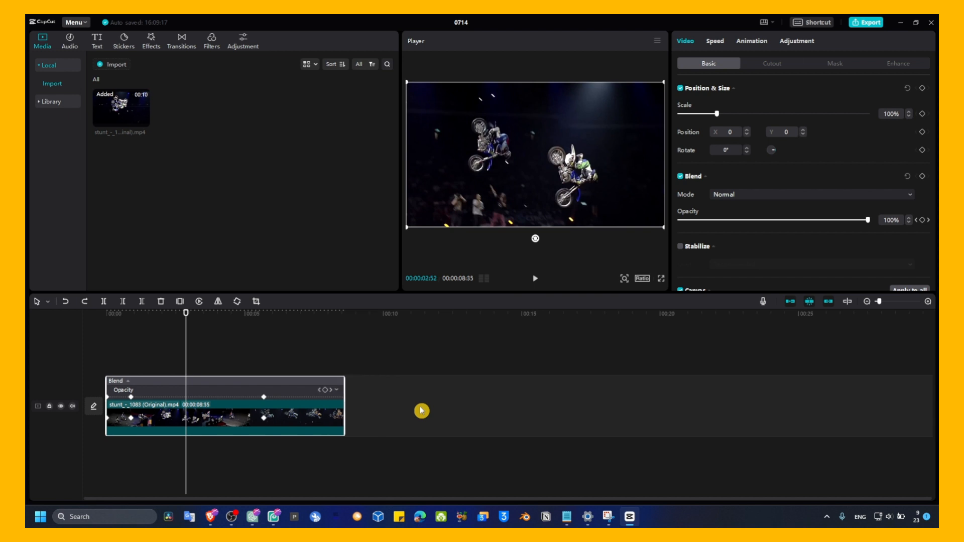
key("ctrl+z")
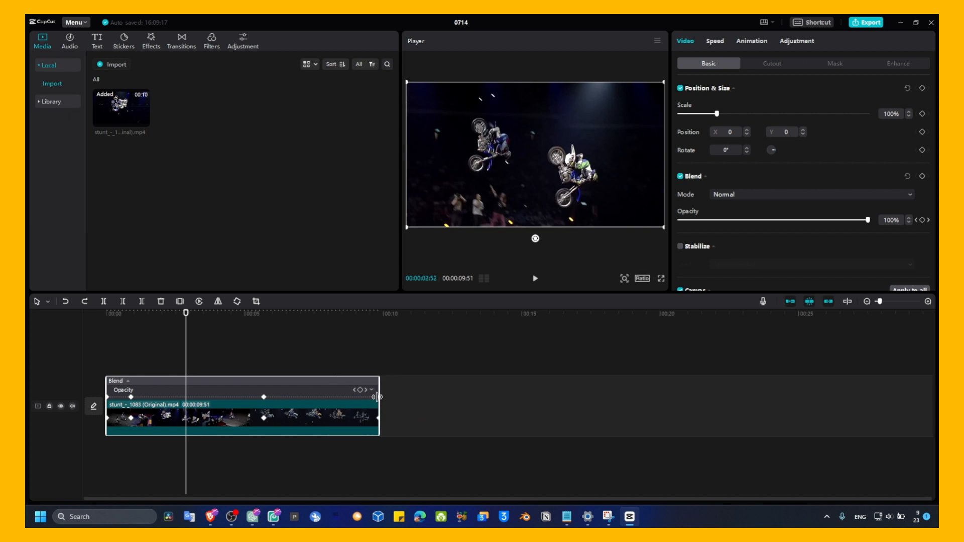
Shift the opacity keyframes earlier so the fade-out spans about 3.6 to 4.1 seconds, and trim the clip's end to 00:00:04:56
left_click_drag(375, 396, 204, 396)
left_click_drag(284, 396, 224, 397)
left_click_drag(130, 396, 124, 397)
left_click(222, 400)
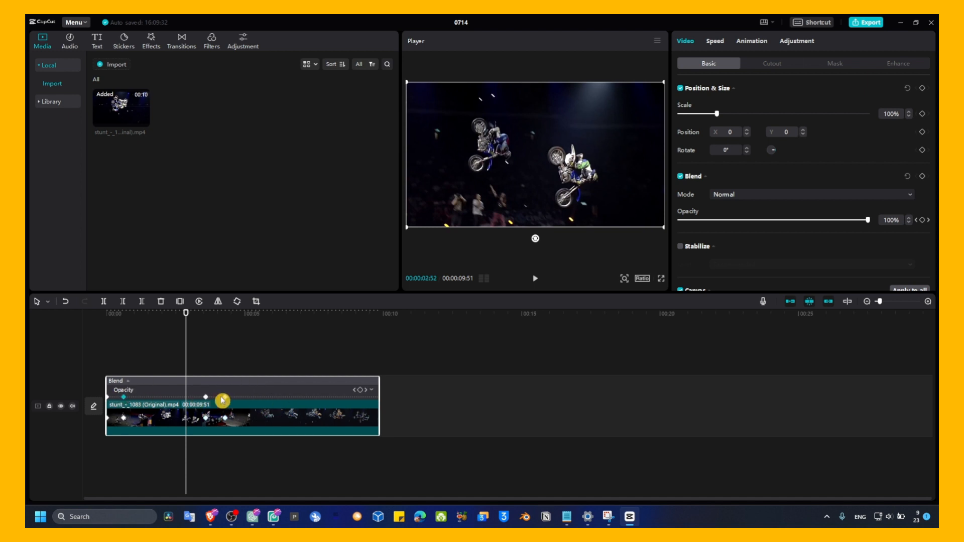
left_click_drag(222, 397, 220, 397)
left_click_drag(378, 397, 236, 396)
Expand the opacity graph and smooth the fade-in and fade-out curves, pulling the curve handle of the fade-in's 100% keyframe downward
left_click(234, 391)
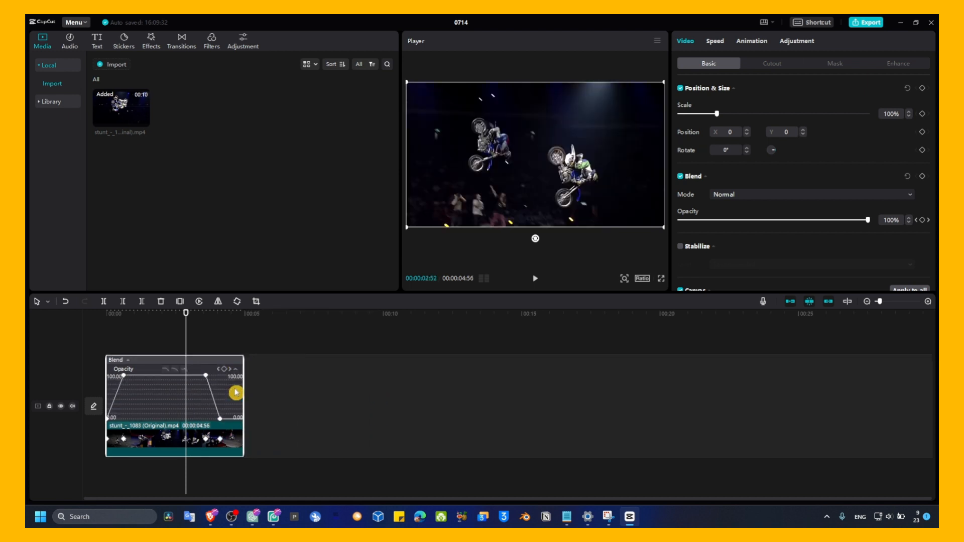
left_click(124, 374)
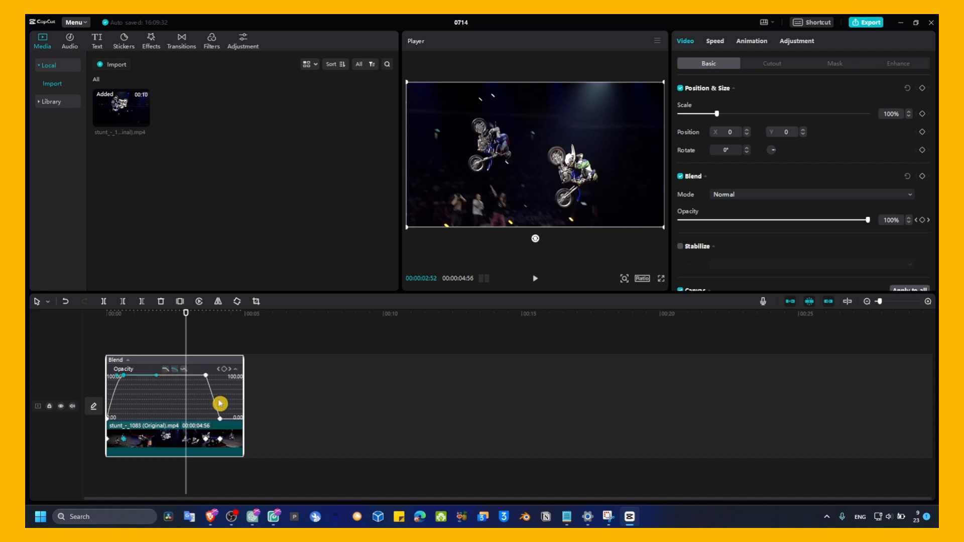
left_click(220, 418)
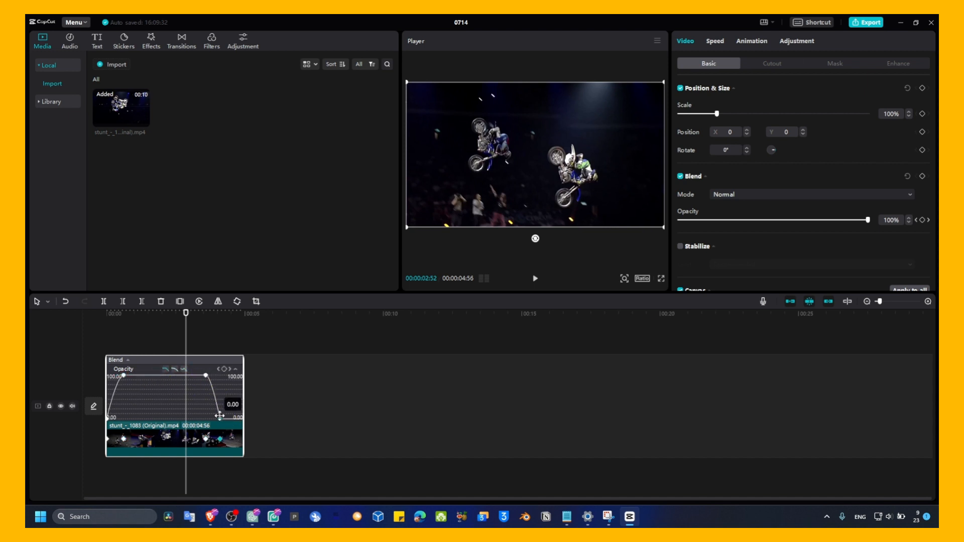
left_click(166, 370)
left_click(150, 394)
left_click(157, 350)
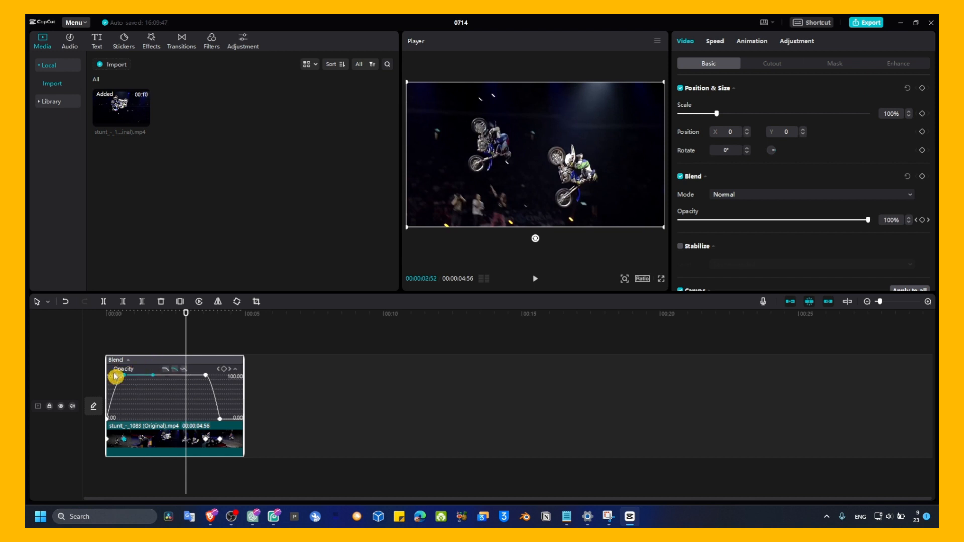
left_click_drag(117, 375, 114, 398)
Preview the video from the start and lengthen the fade-out by moving its starting keyframe to about 3 seconds at 97.83 opacity
left_click_drag(186, 340, 76, 348)
key("space")
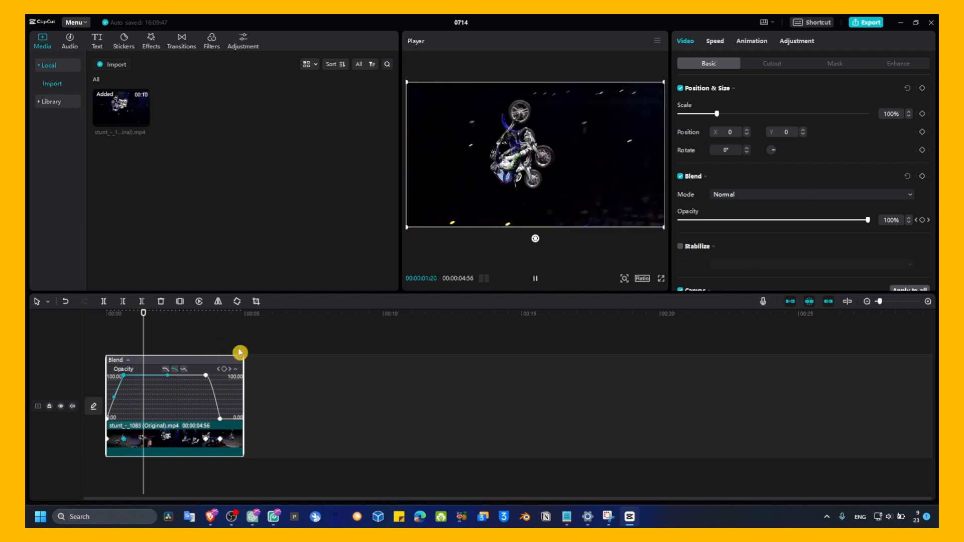
left_click_drag(205, 377, 188, 376)
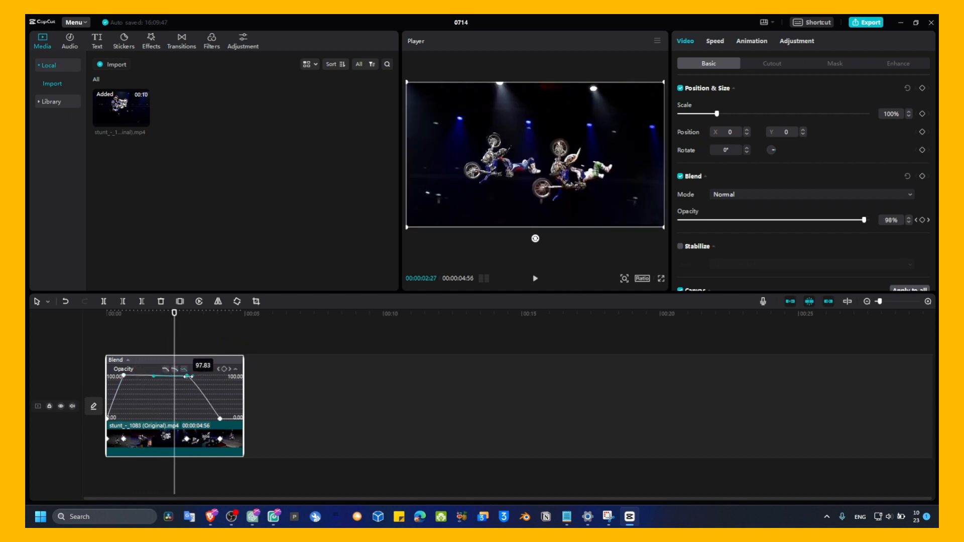
key("space")
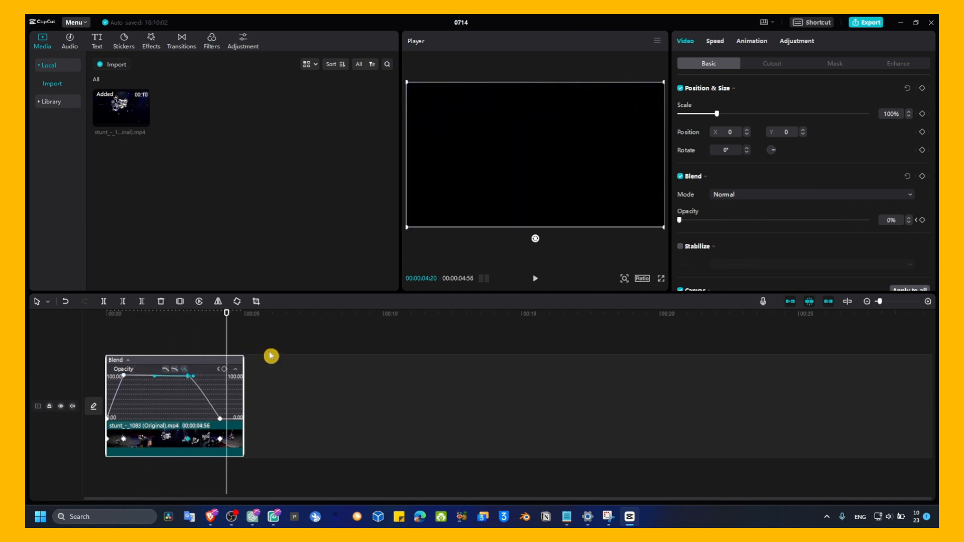
left_click(231, 517)
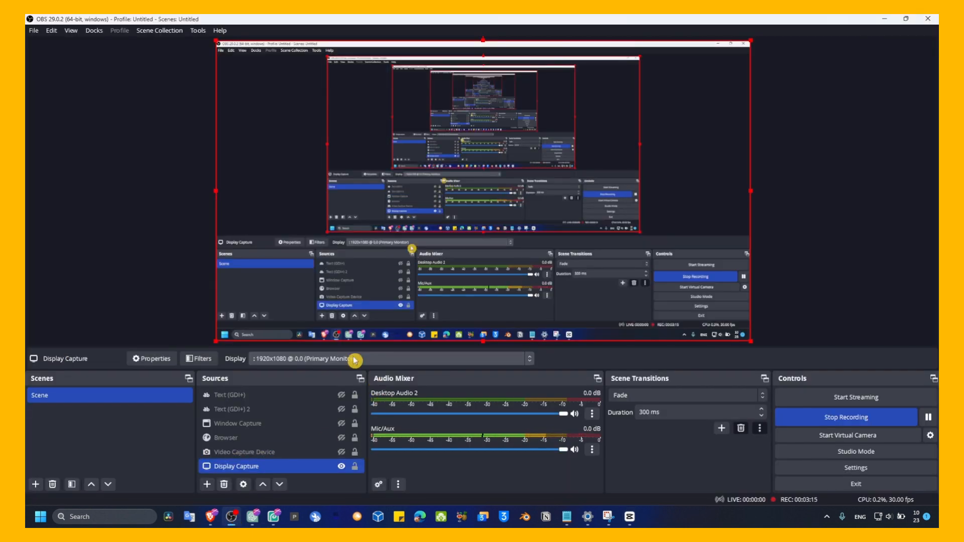